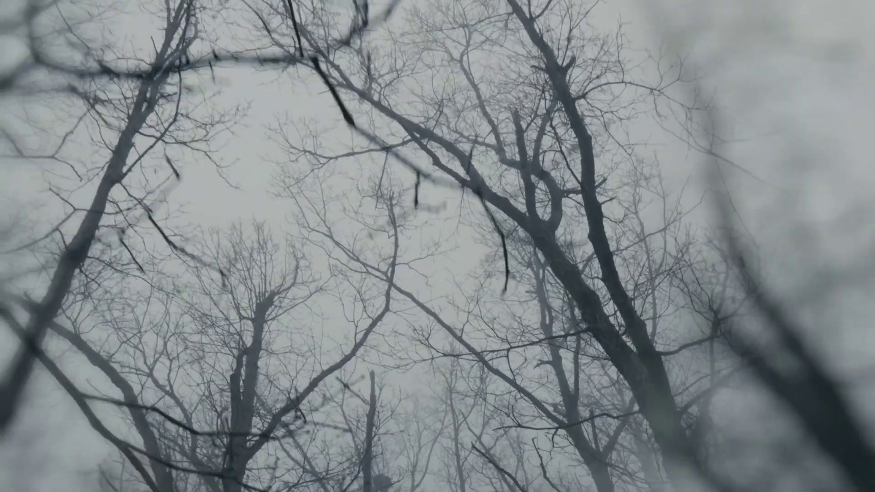
# Step: Apply the SHAPE Super8 animation preset to the Diopter lens effect
pyautogui.click(141, 57)
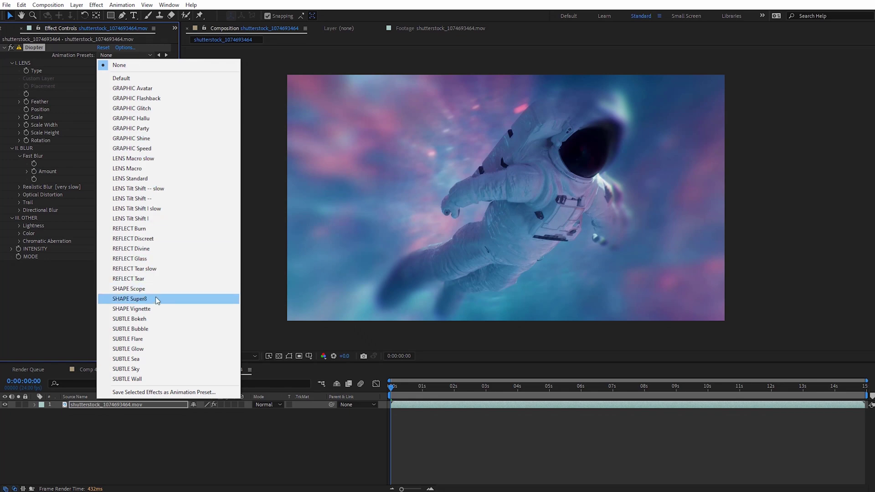
pyautogui.click(155, 299)
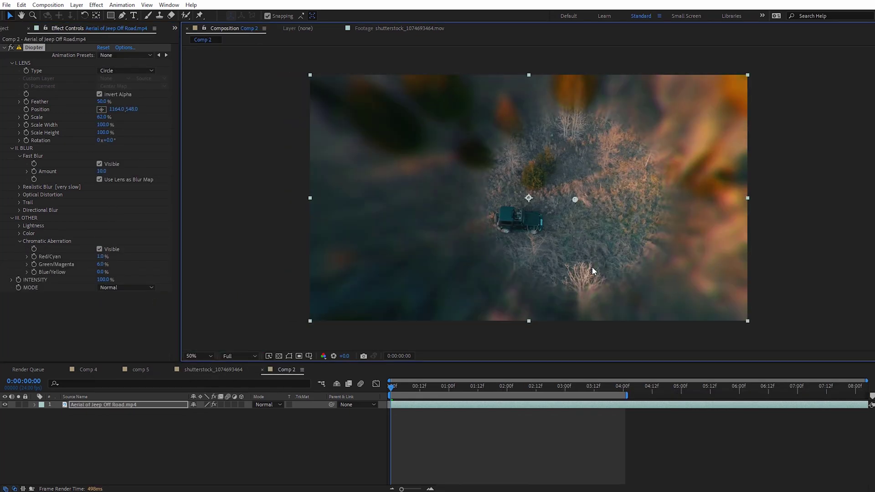
# Step: Centre the Diopter Position point on the jeep in the aerial clip
pyautogui.moveTo(575, 200); pyautogui.dragTo(509, 184)
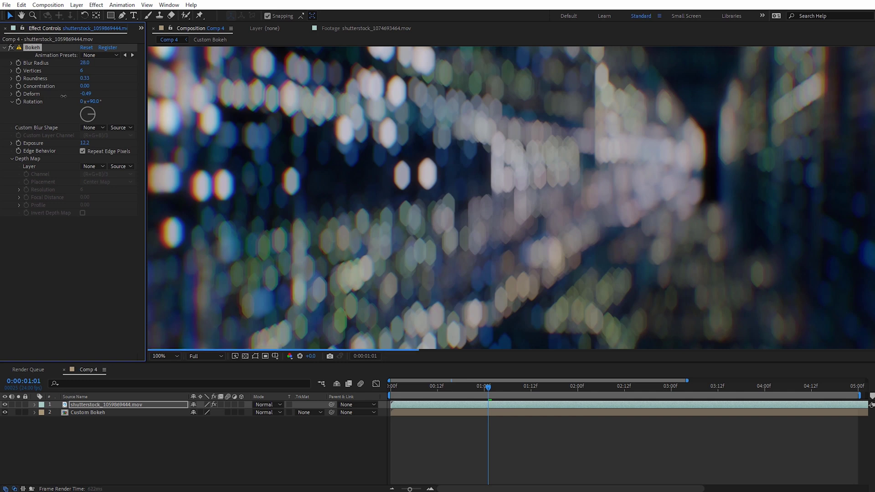
# Step: Raise the Bokeh Blur Radius, set Deform to 0, and use layer 2. Custom Bokeh as blur shape
pyautogui.moveTo(63, 96); pyautogui.dragTo(85, 62)
pyautogui.click(95, 128)
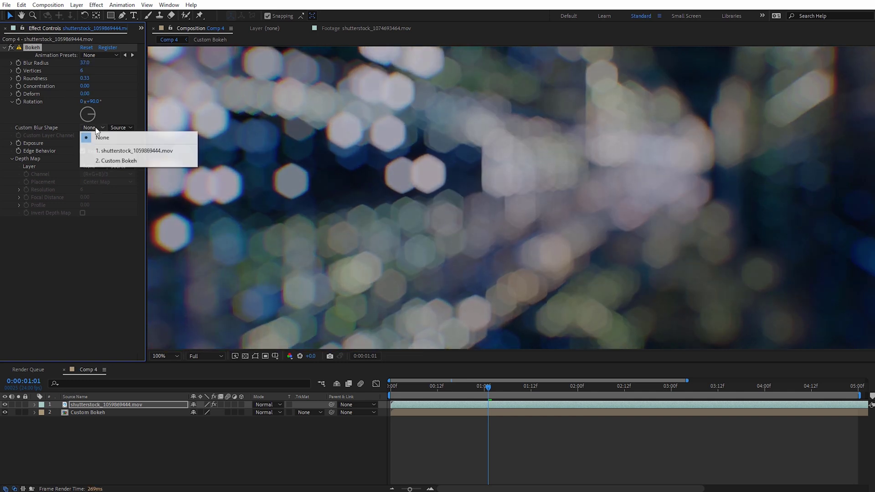
pyautogui.click(112, 161)
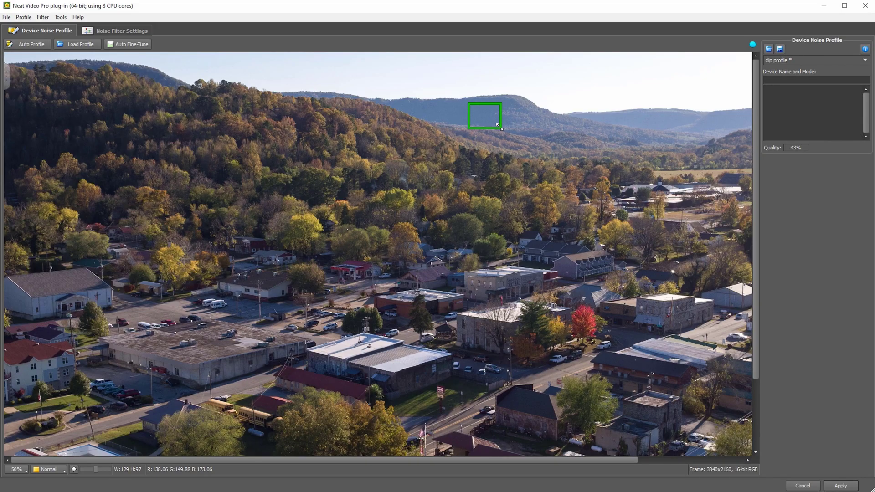
# Step: Apply the sampled Device Noise Profile in Neat Video and return to After Effects
pyautogui.click(837, 487)
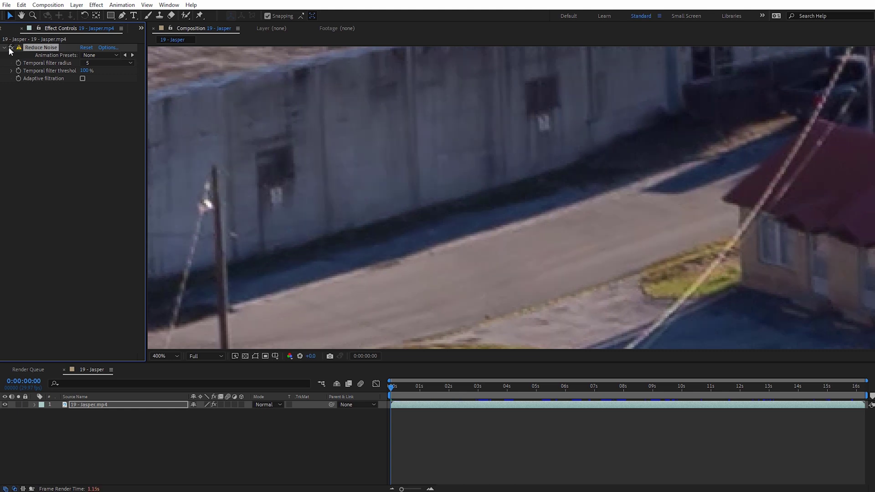
# Step: Pan the 400% viewer over to the red-roofed house
pyautogui.press('h')
pyautogui.moveTo(205, 142); pyautogui.dragTo(527, 248)
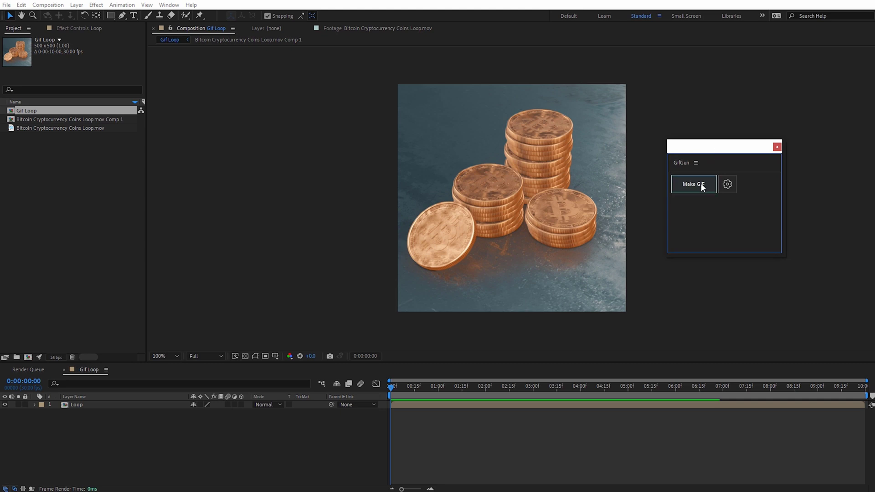
# Step: Make a GIF of the coin loop, set GifGun Framerate to 'as comp', and apply Dojo Orbit
pyautogui.click(702, 186)
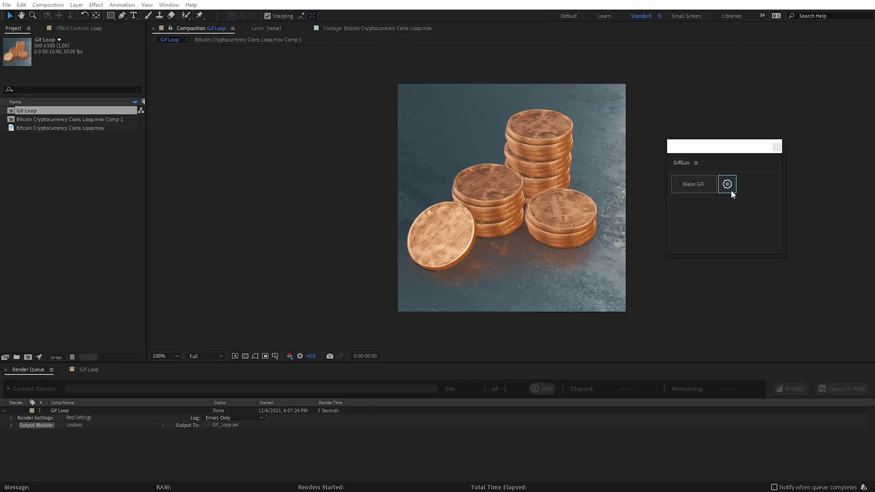
pyautogui.click(728, 185)
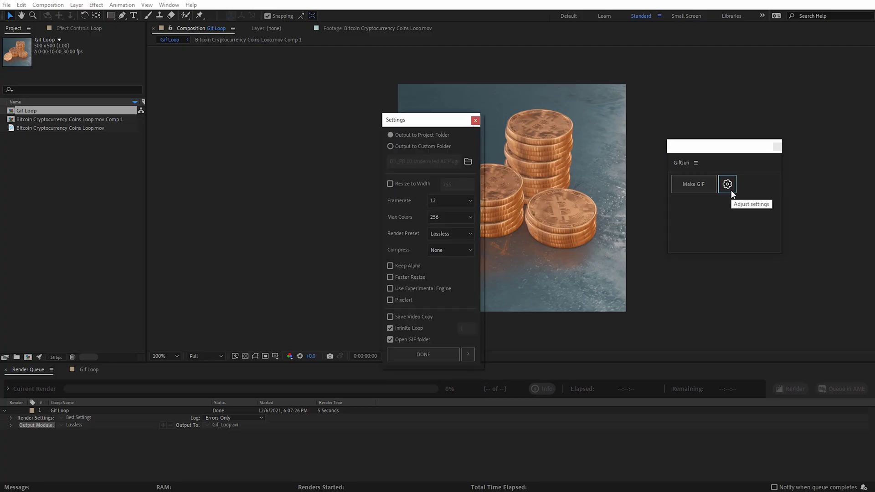
pyautogui.click(445, 200)
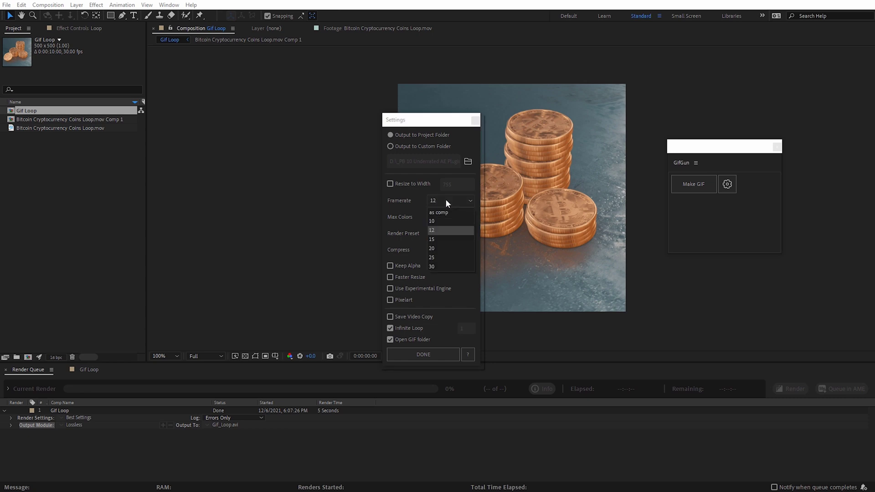
pyautogui.click(452, 211)
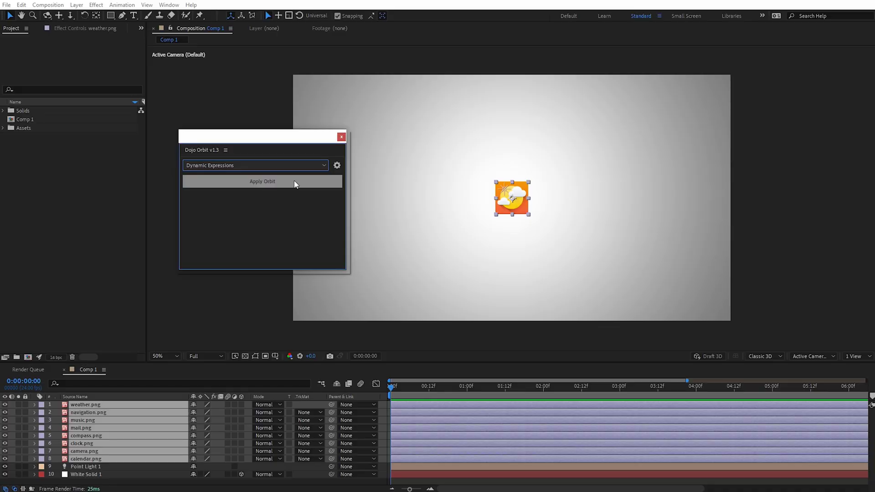
pyautogui.click(294, 181)
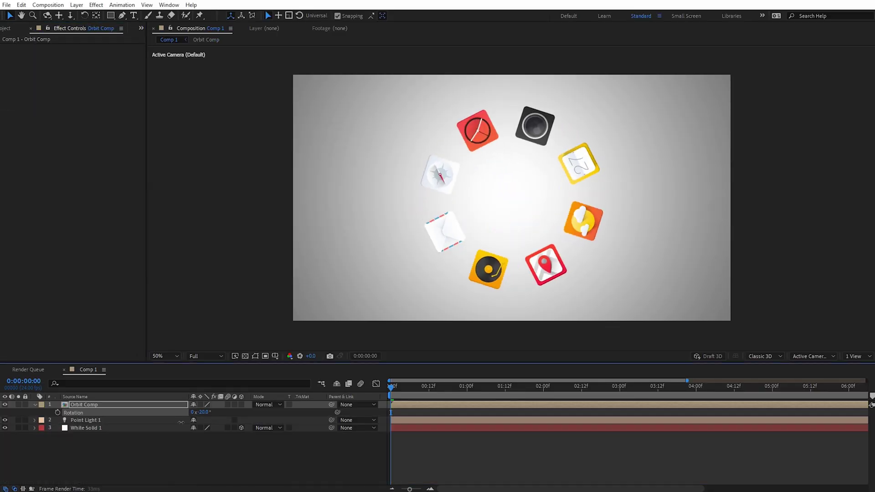
# Step: Adjust the orbit's Rotation and Radius Size, then apply Circular Placement to the social icons
pyautogui.moveTo(201, 413); pyautogui.dragTo(219, 415)
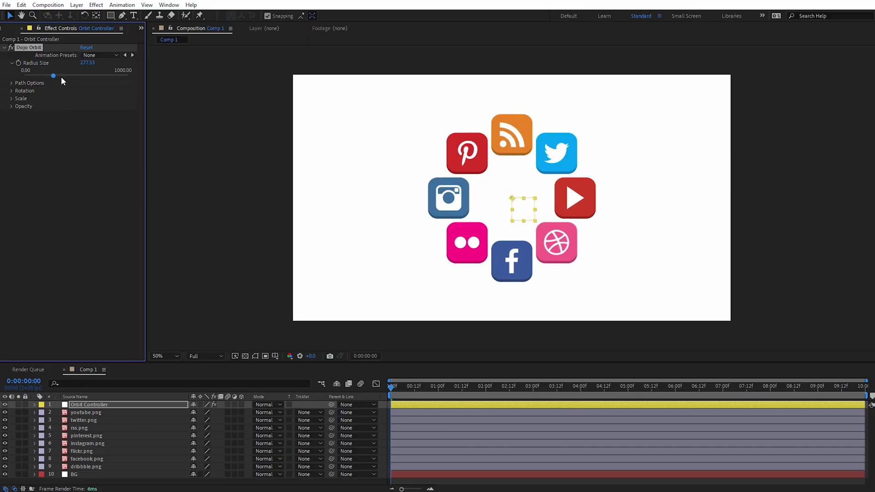
pyautogui.moveTo(62, 75); pyautogui.dragTo(53, 78)
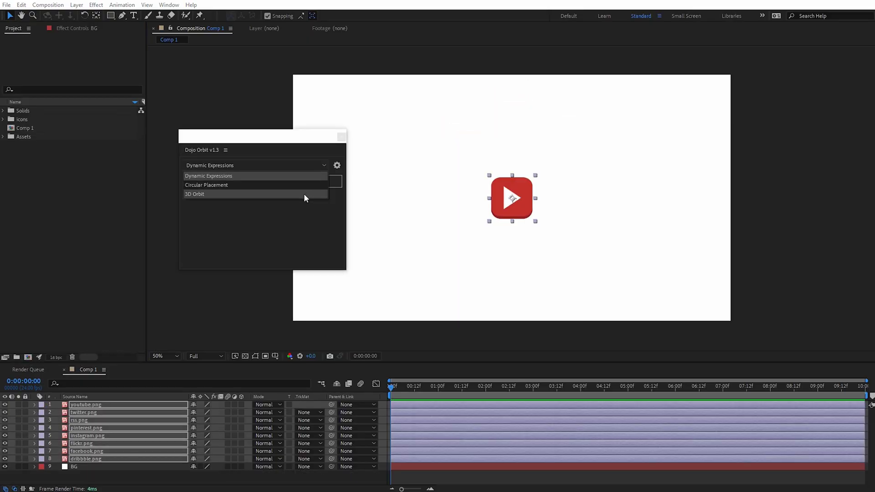
pyautogui.click(300, 183)
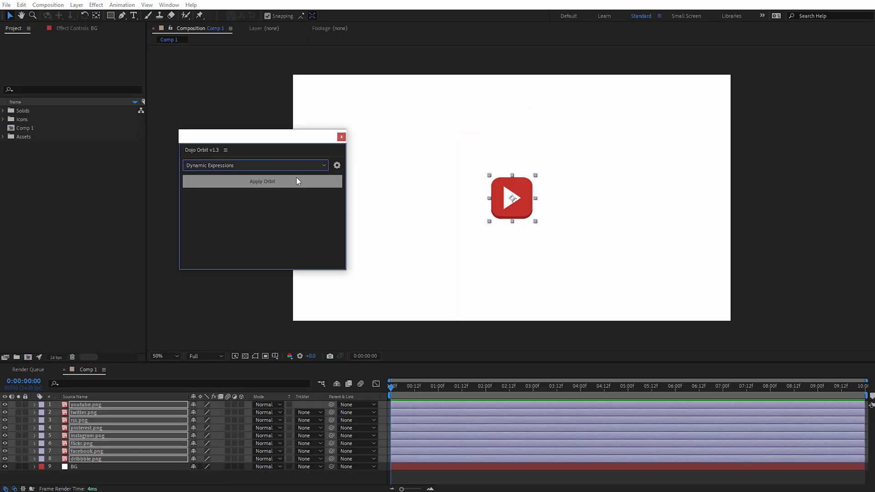
pyautogui.click(296, 180)
pyautogui.moveTo(424, 383); pyautogui.dragTo(463, 383)
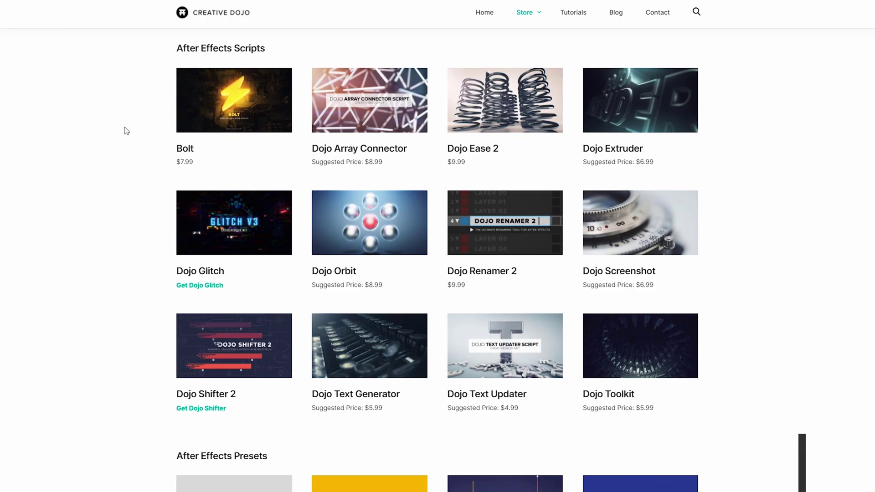
# Step: Open the Bolt script's product page from the After Effects Scripts grid
pyautogui.click(192, 115)
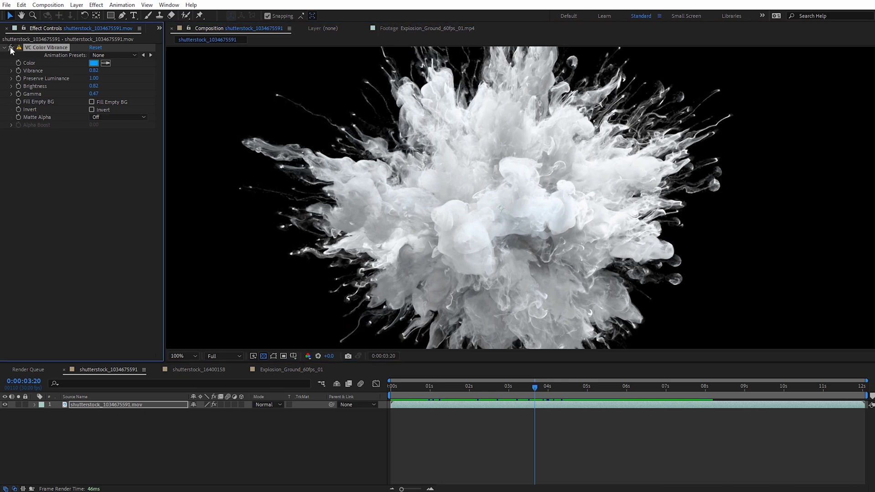
# Step: Enable VC Color Vibrance with a blue tint colour, keeping Matte Alpha Off on the fire clip
pyautogui.click(11, 47)
pyautogui.click(93, 63)
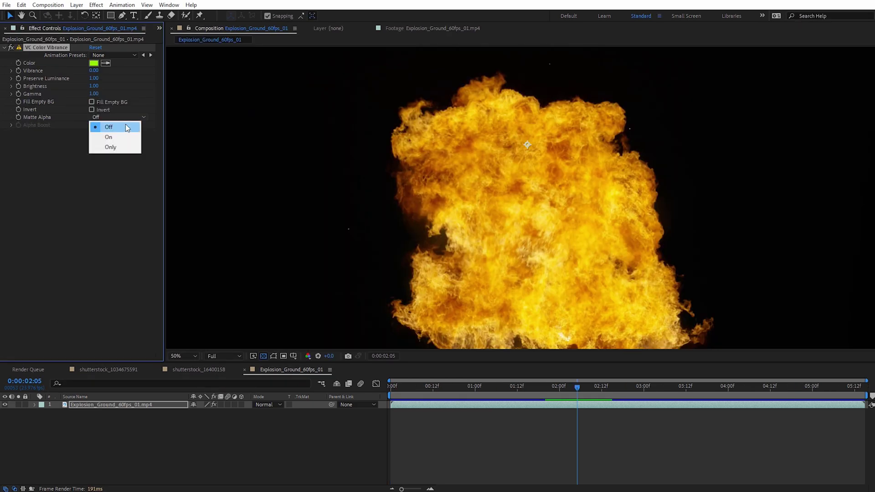
pyautogui.press('Up')
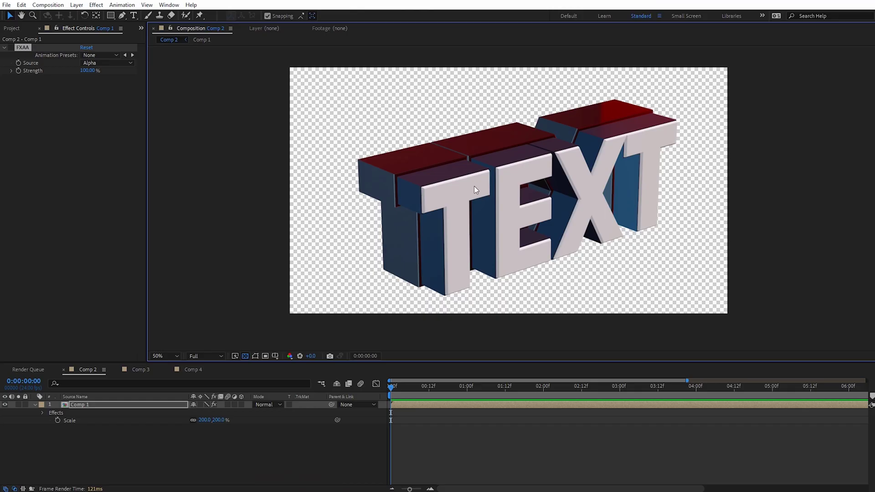
pyautogui.scroll(6, 475, 189)
# Step: Toggle FXAA off and on to compare jagged edges, then leave it off on the PremiumBeat logo
pyautogui.press('h')
pyautogui.moveTo(476, 215); pyautogui.dragTo(527, 240)
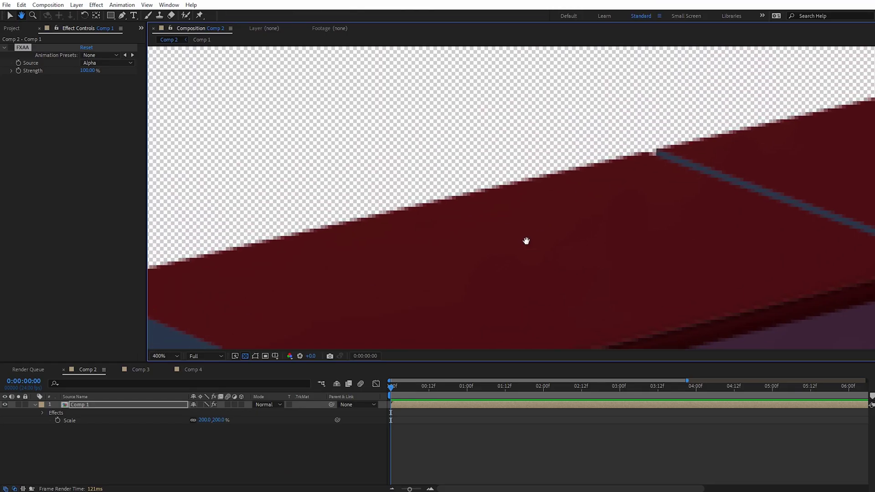
pyautogui.click(12, 52)
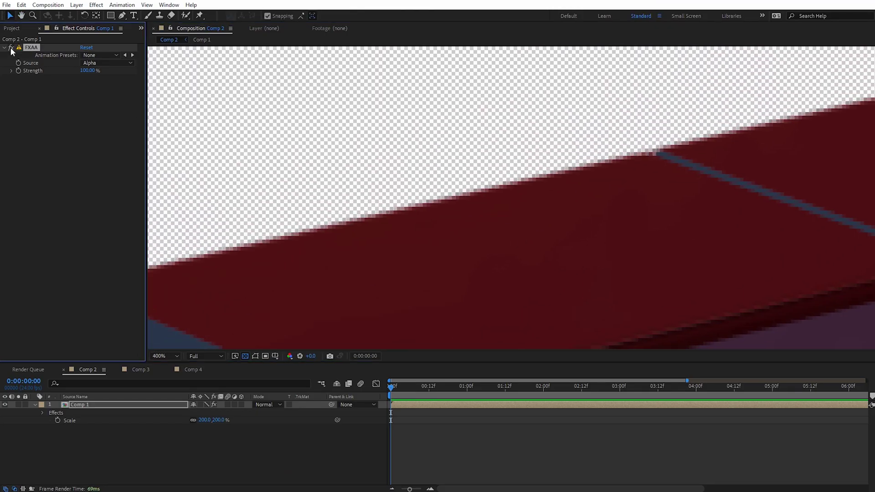
pyautogui.click(11, 49)
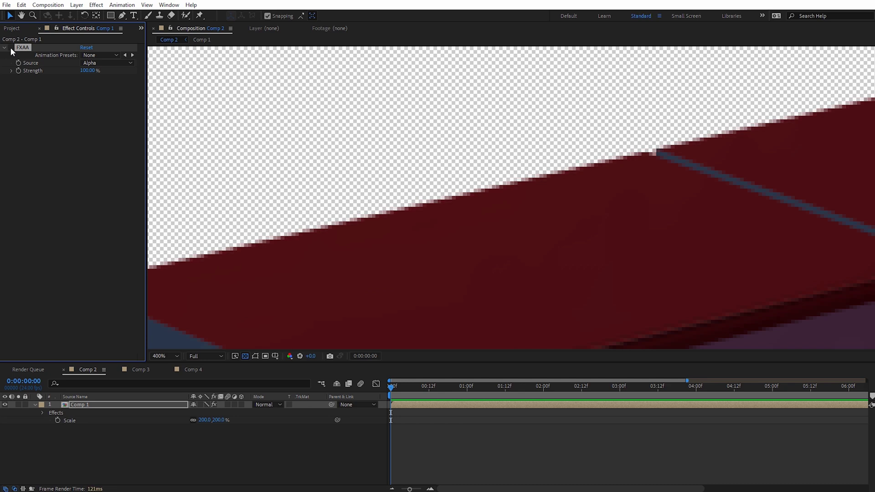
pyautogui.click(11, 49)
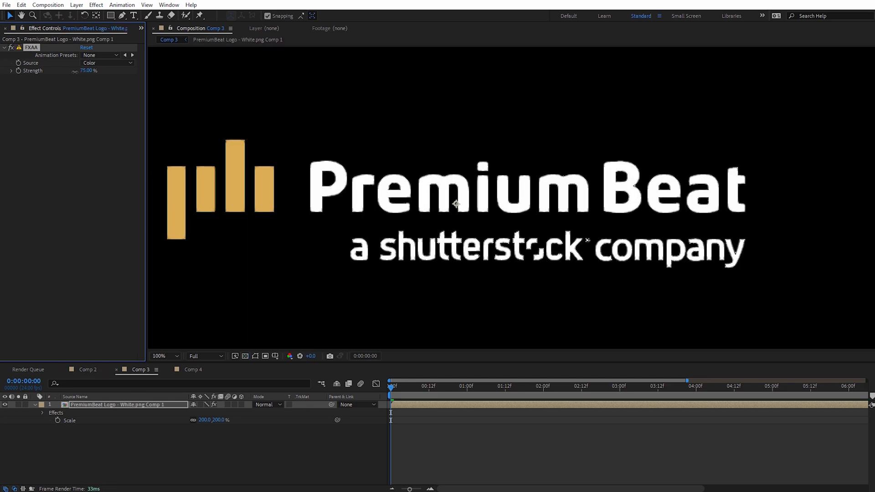
pyautogui.click(11, 48)
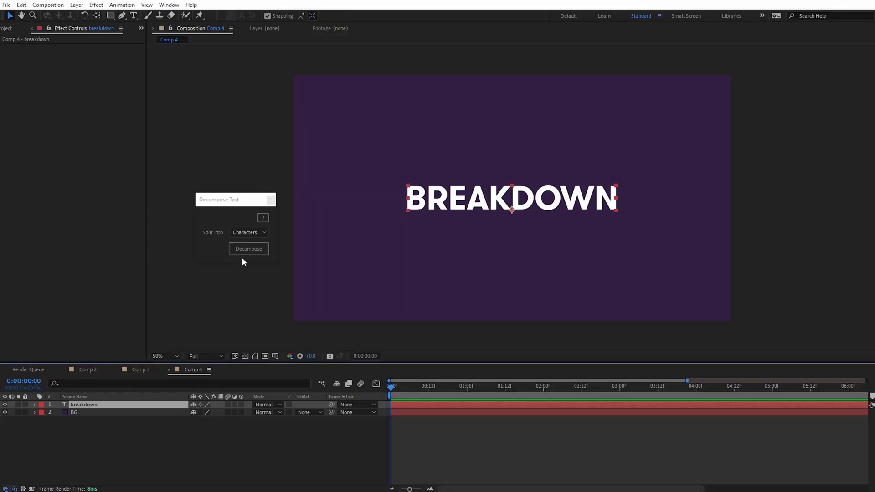
# Step: Decompose BREAKDOWN into per-letter layers and move the letter R layer upward
pyautogui.click(248, 249)
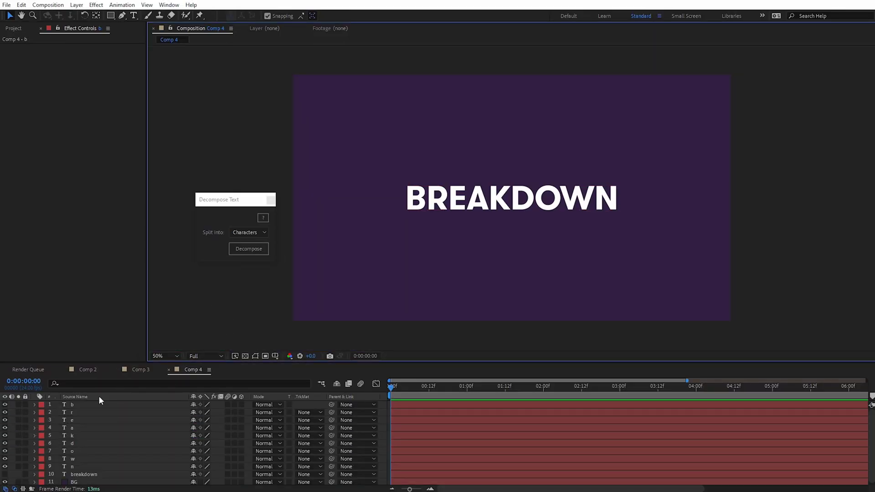
pyautogui.click(73, 412)
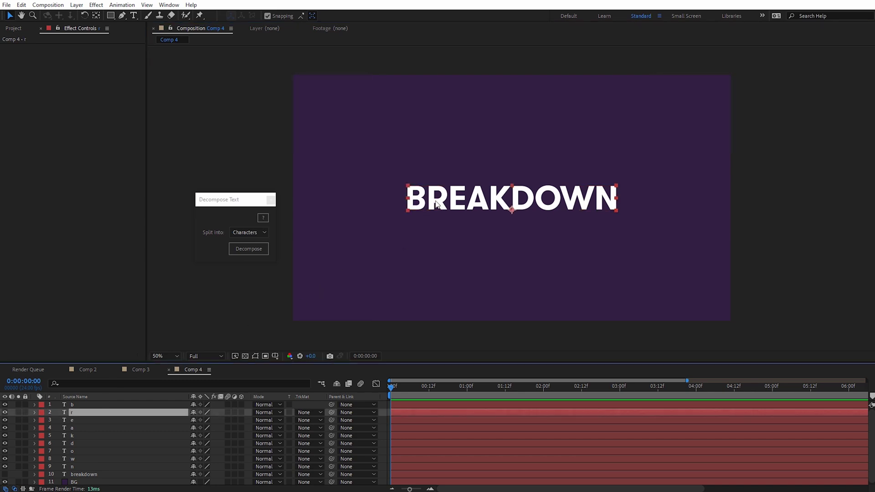
pyautogui.moveTo(435, 201); pyautogui.dragTo(436, 176)
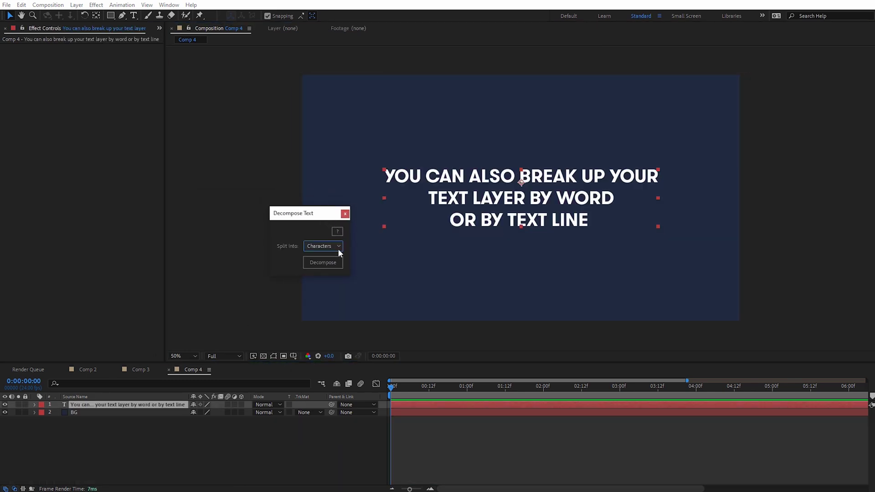
# Step: Set Decompose Text's split mode to Words and break the sentence into per-word layers
pyautogui.click(337, 247)
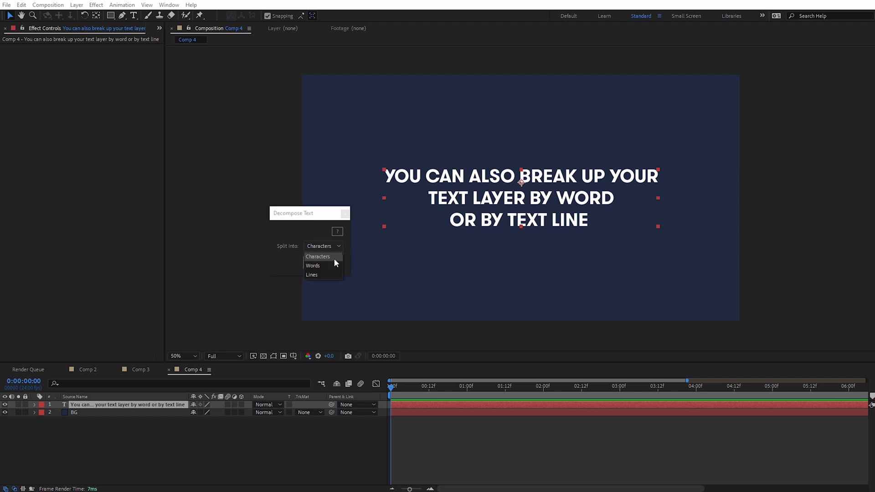
pyautogui.click(332, 266)
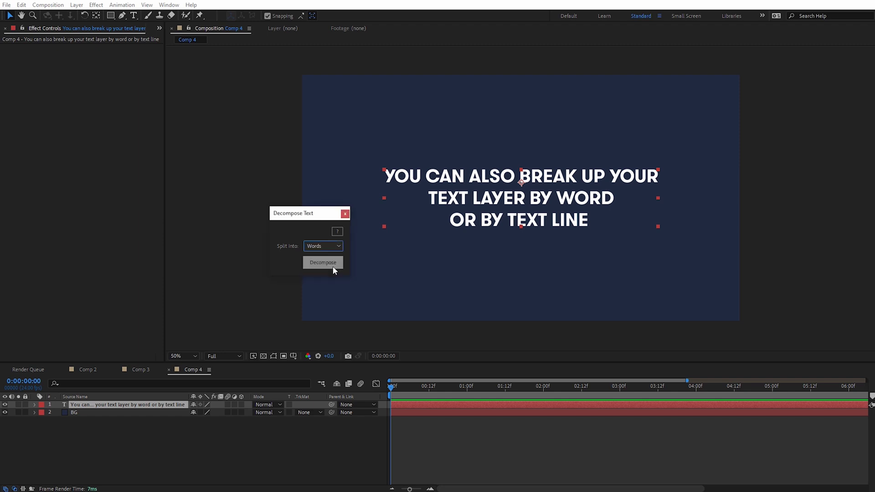
pyautogui.click(329, 263)
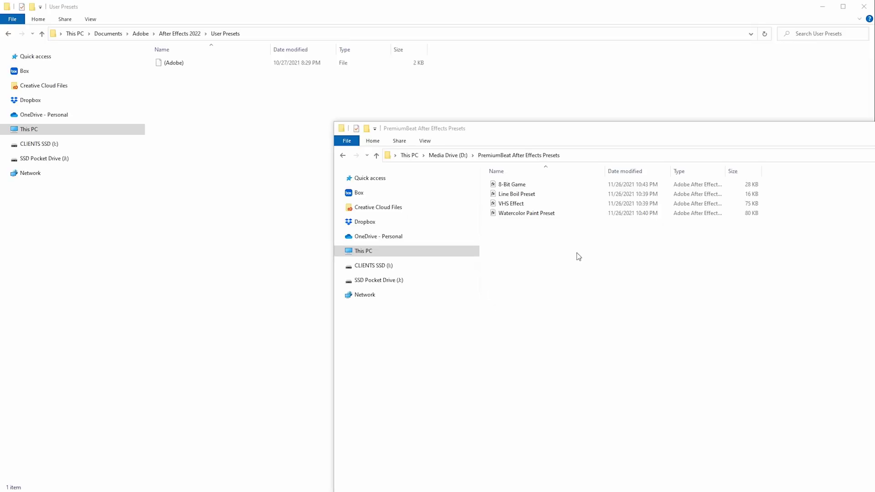
# Step: Drag the four PremiumBeat .ffx files into After Effects 2022's User Presets folder
pyautogui.moveTo(525, 215); pyautogui.dragTo(268, 184)
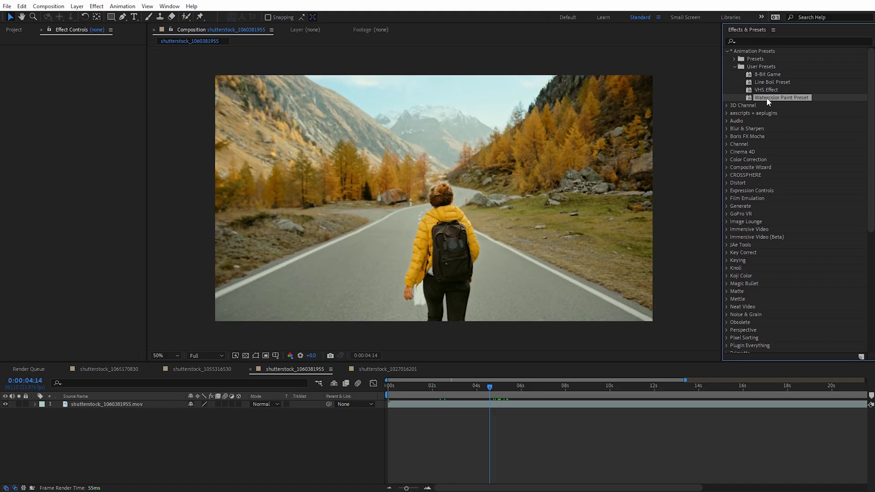
# Step: Apply the Watercolor Paint Preset to the footage
pyautogui.moveTo(782, 98); pyautogui.dragTo(622, 144)
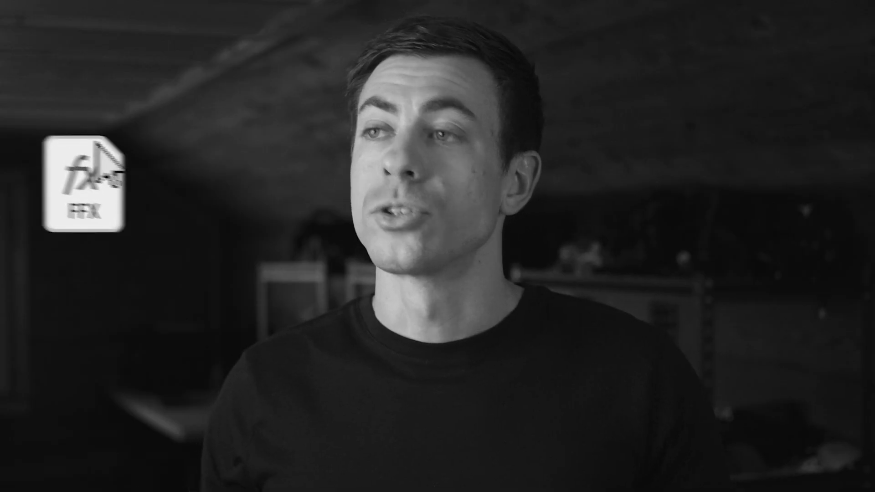